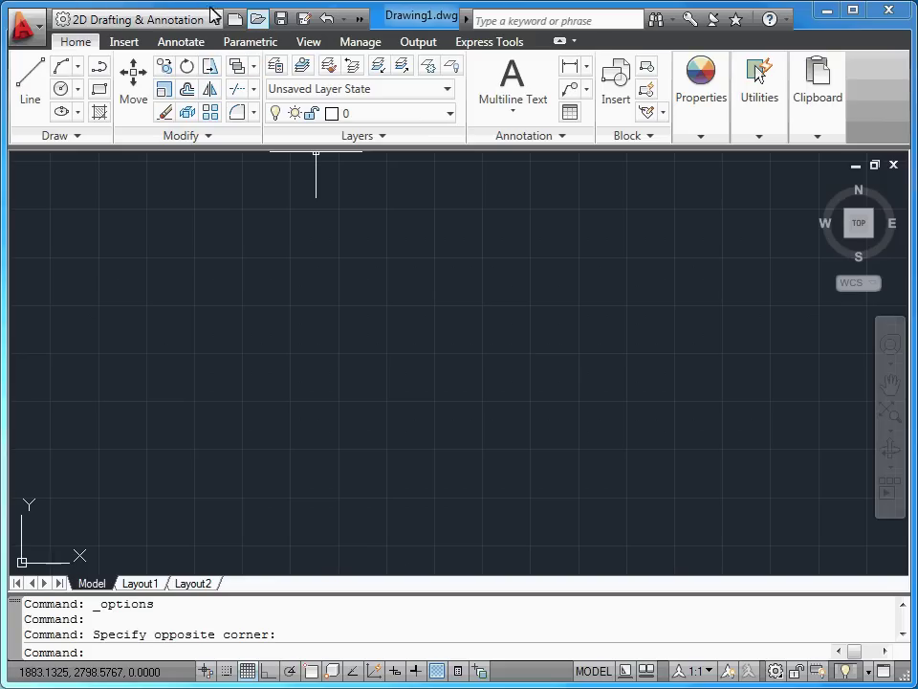
Start opening a drawing and browse from Desktop to Exercise Files > bölüm2
left_click(256, 21)
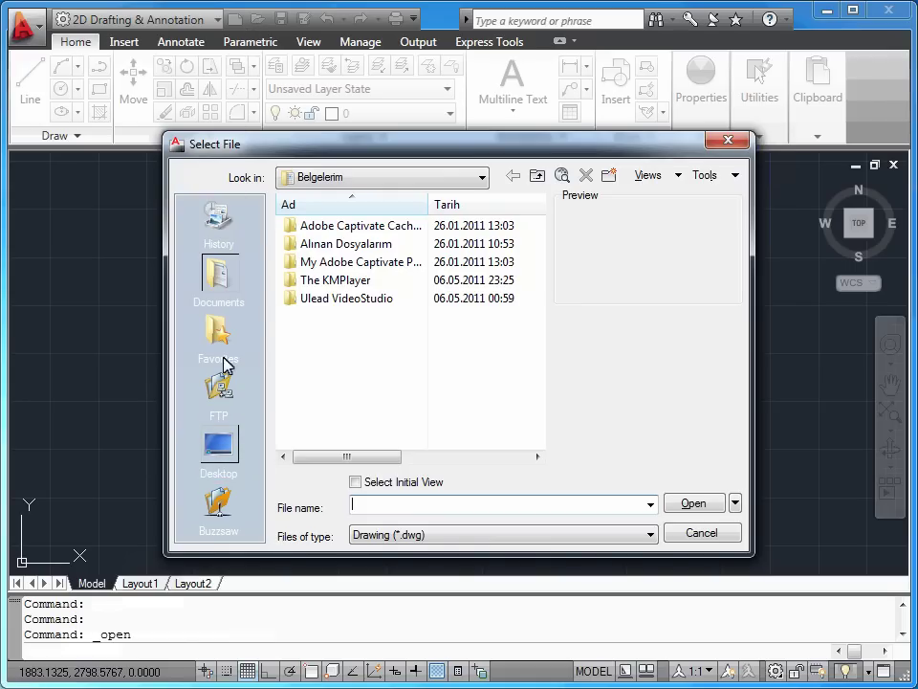
left_click(220, 448)
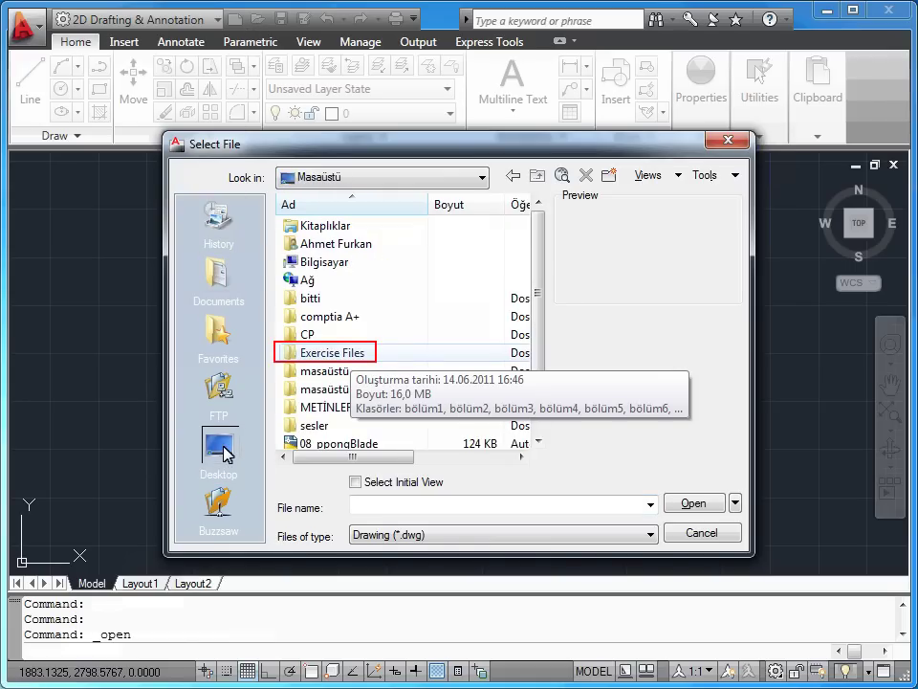
double_click(350, 355)
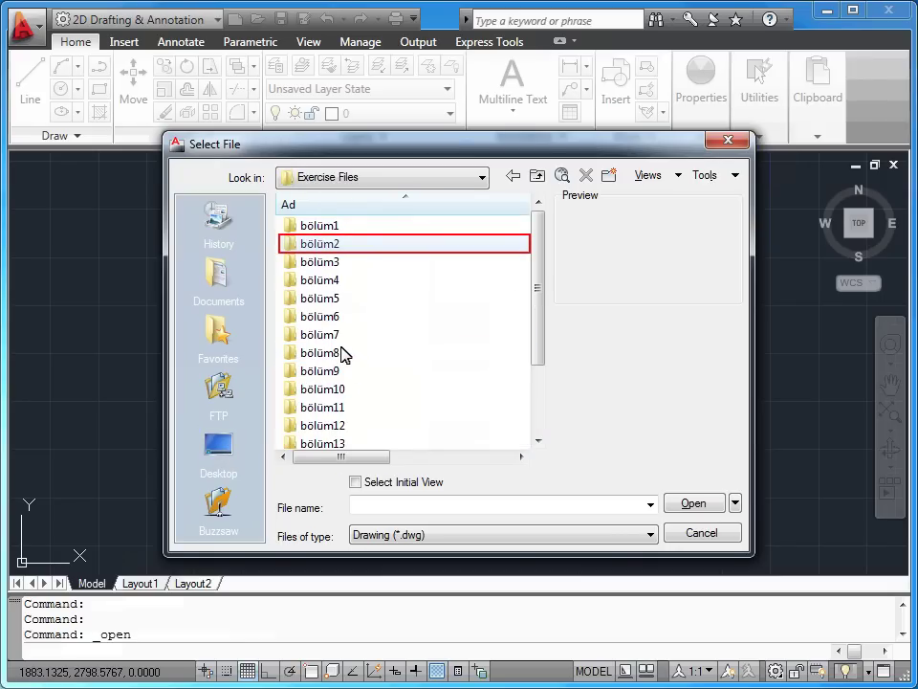
double_click(330, 250)
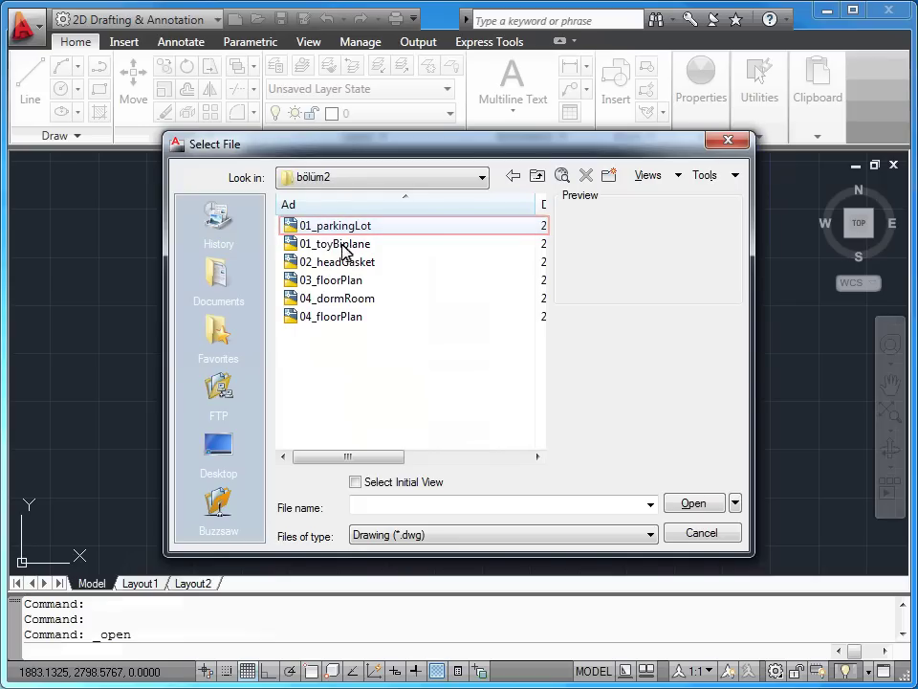
Open 01_parkingLot.dwg from bölüm2, then close it to return to Drawing1
left_click(362, 227)
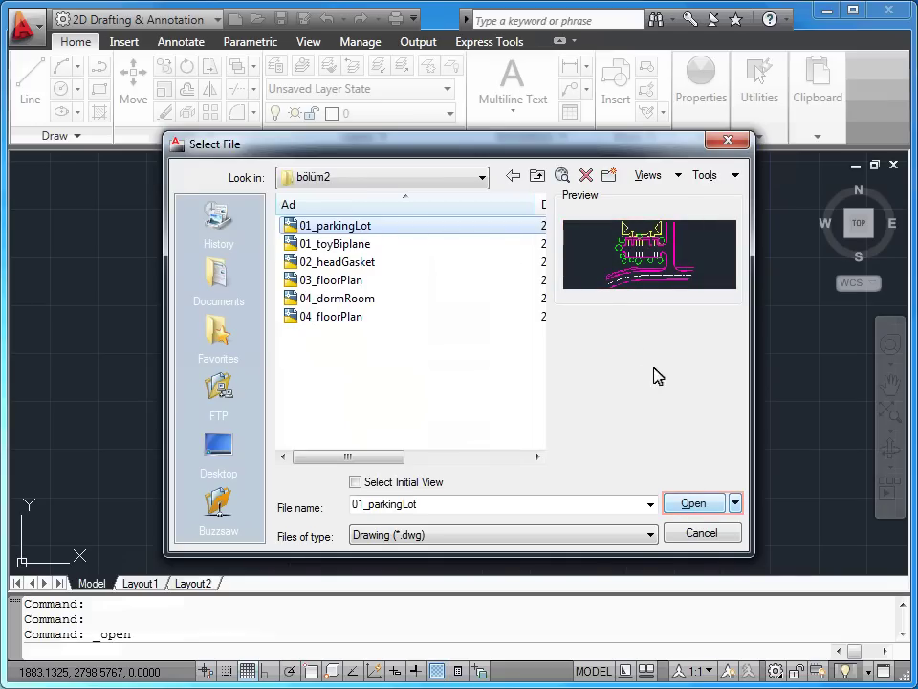
left_click(687, 507)
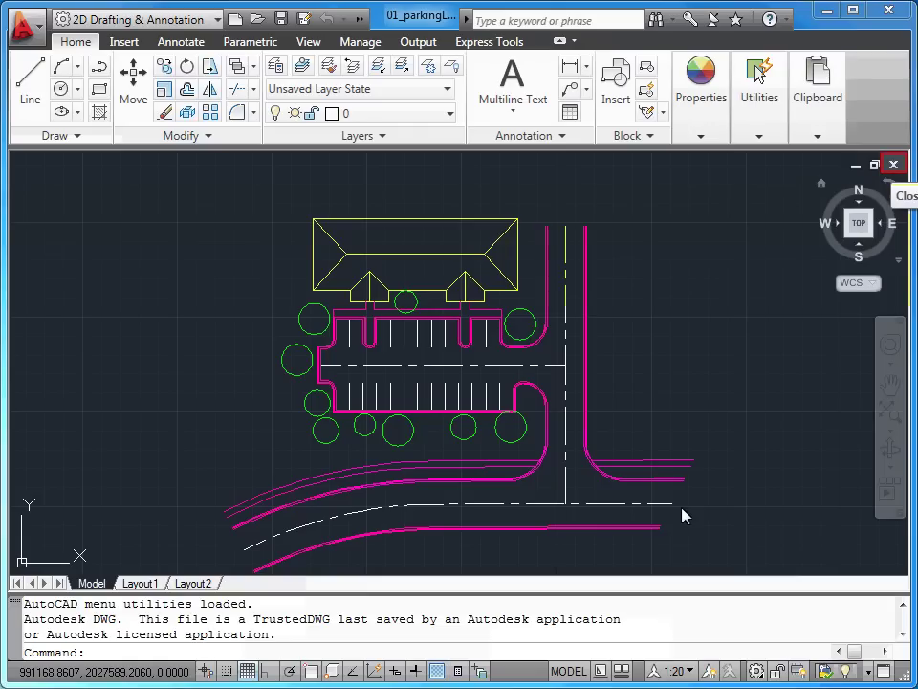
left_click(895, 168)
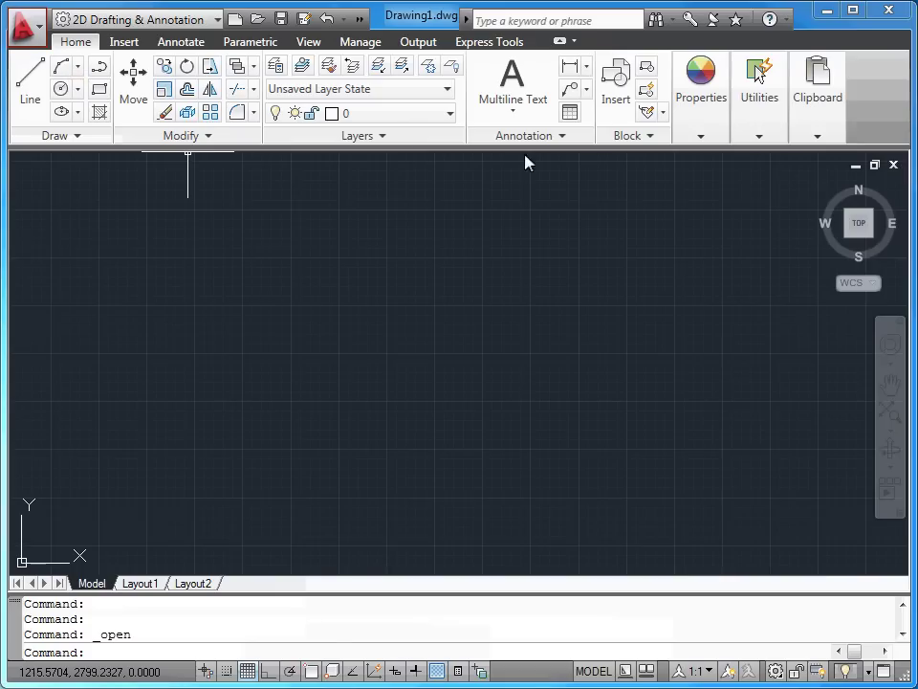
Use the application menu's Open > Drawing and browse to the Desktop folder
left_click(33, 37)
mouse_move(72, 167)
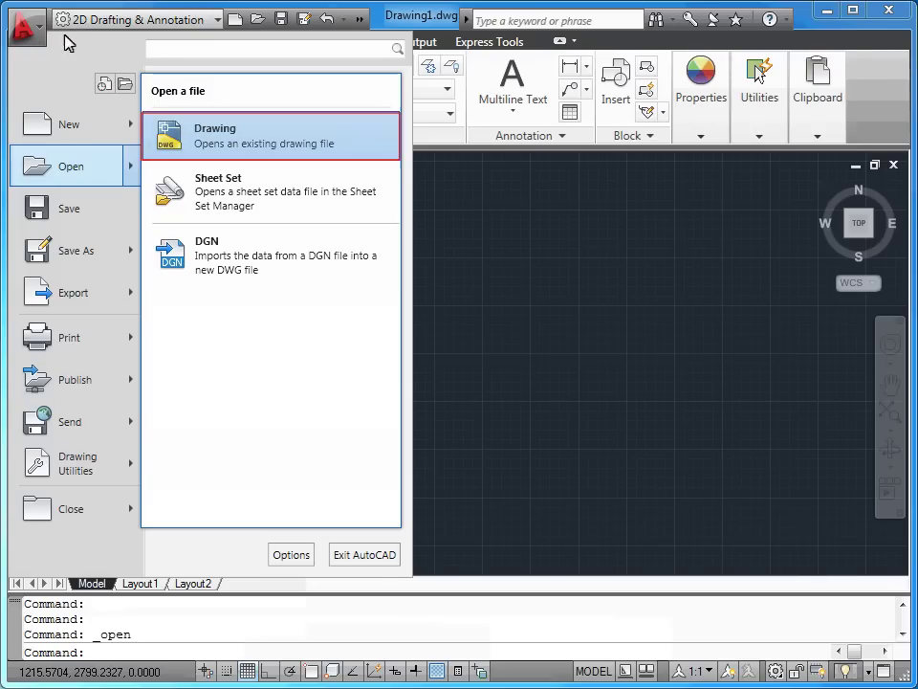
left_click(188, 153)
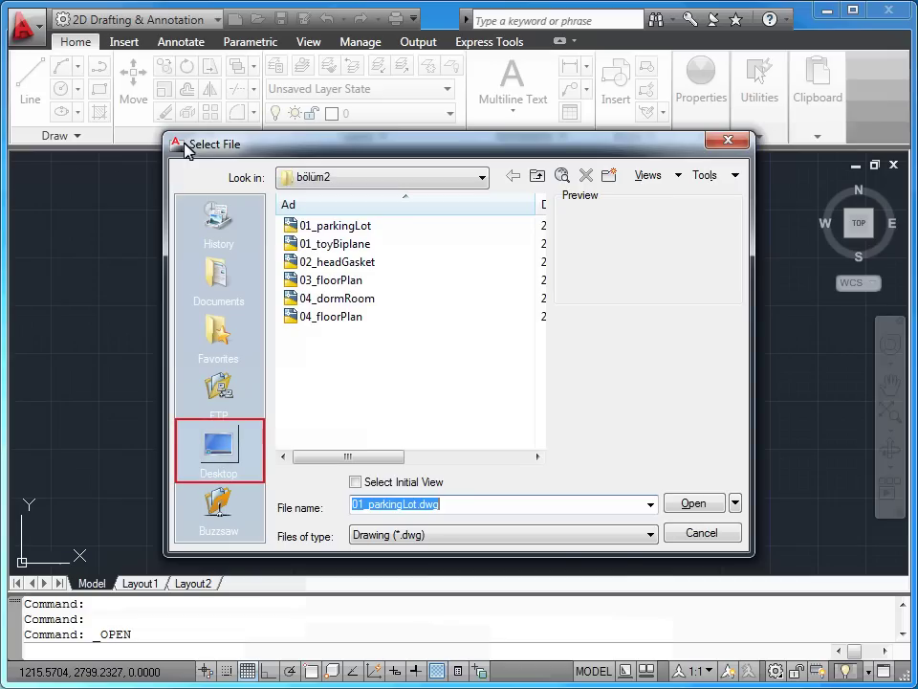
left_click(221, 447)
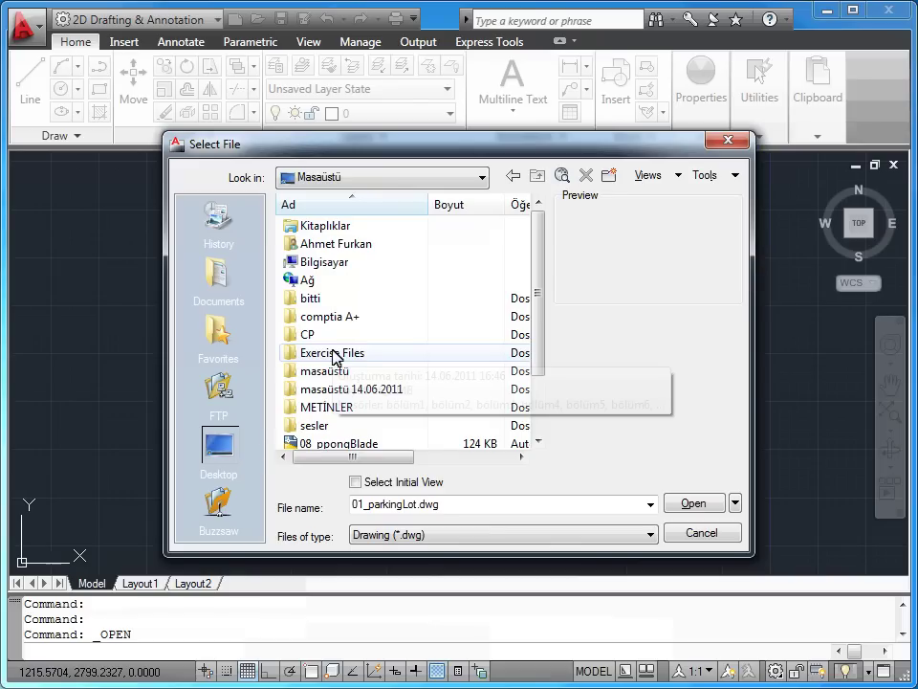
Drag Exercise Files into the Places list as a shortcut and view its options
left_click_drag(334, 356, 231, 373)
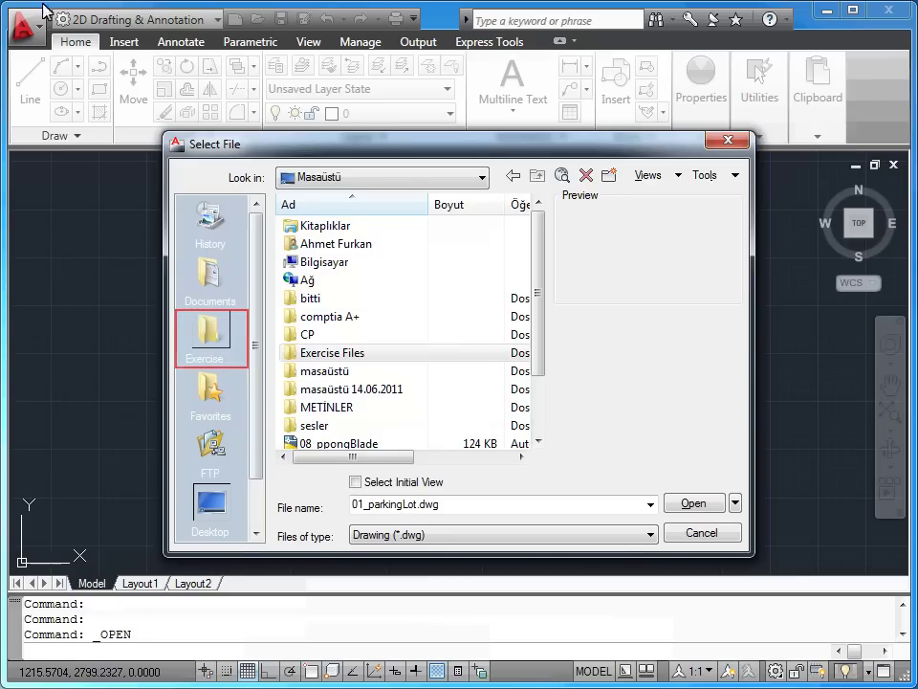
right_click(207, 332)
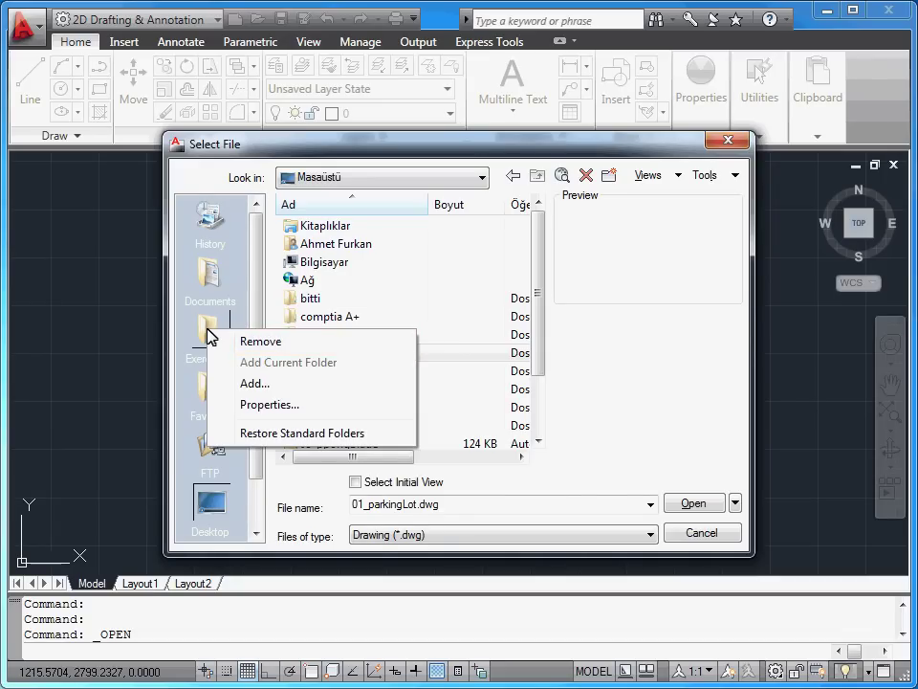
Go through the Exercise shortcut into bölüm2 and open 01_toyBiplane.dwg
left_click(237, 322)
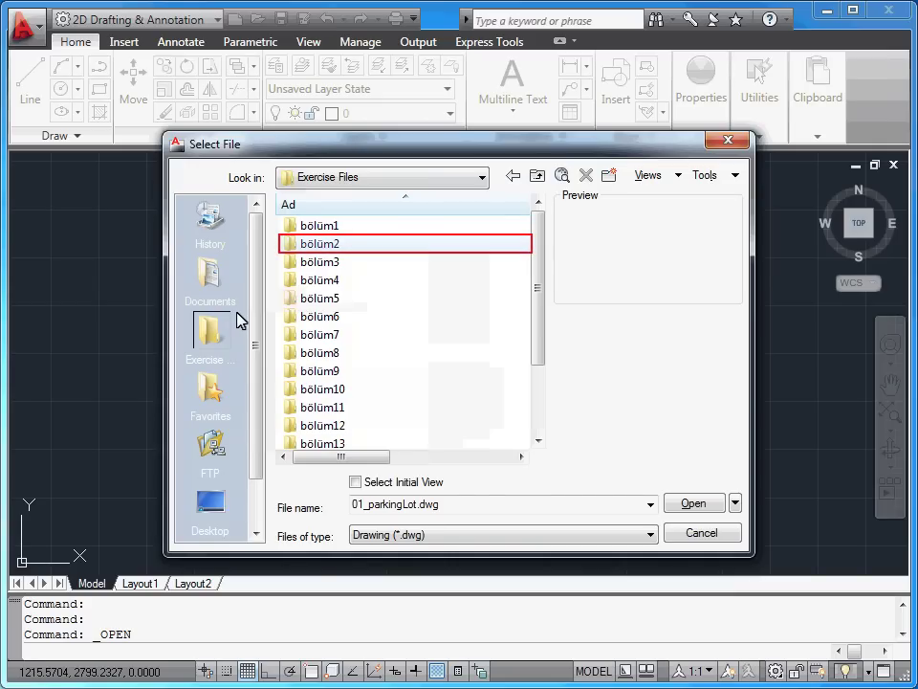
double_click(329, 250)
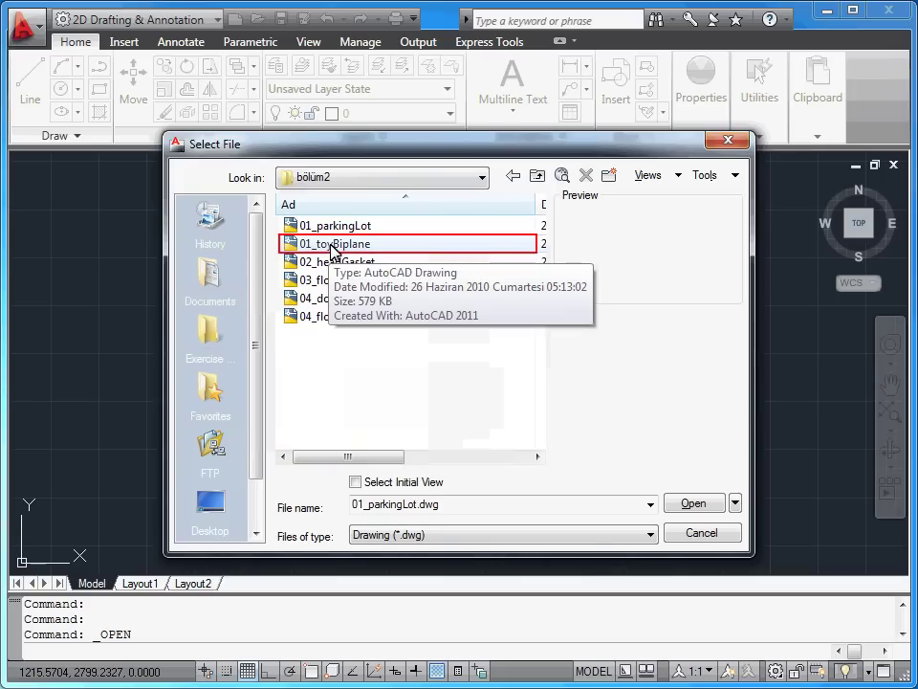
left_click(332, 245)
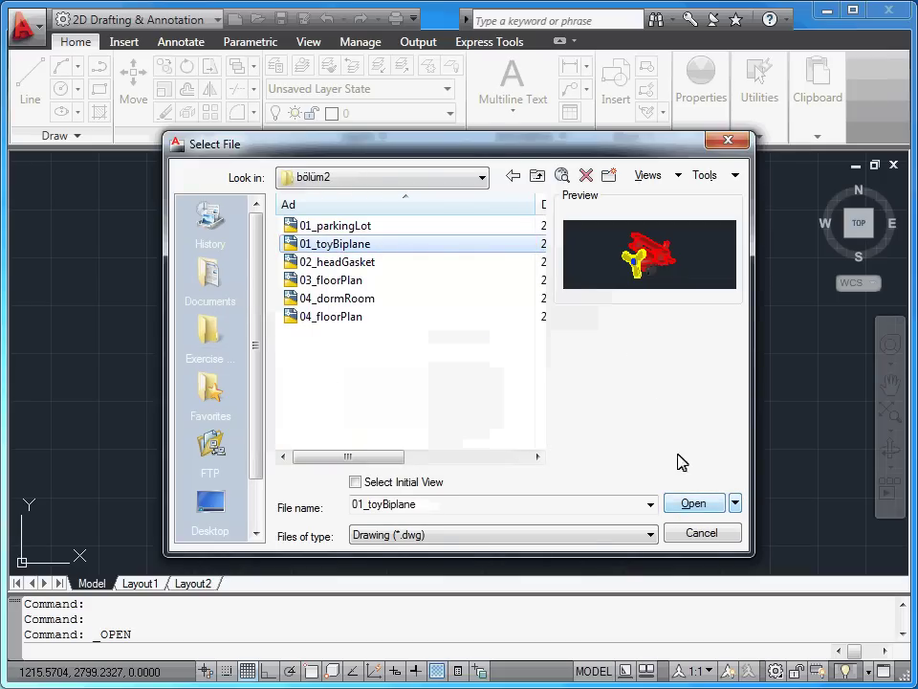
left_click(691, 503)
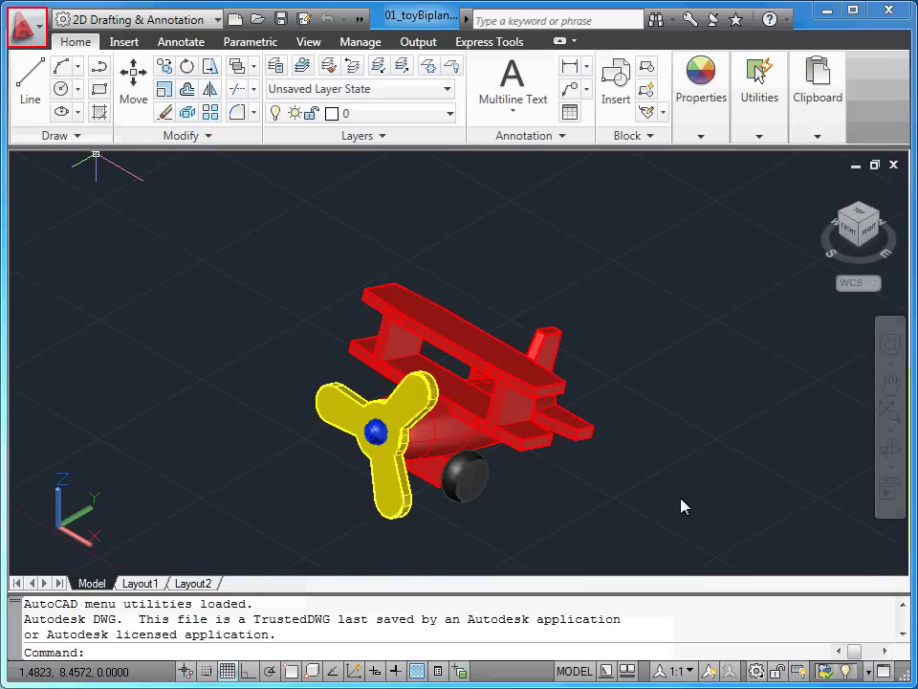
Show the Recent Documents list from the application (A) menu
left_click(21, 27)
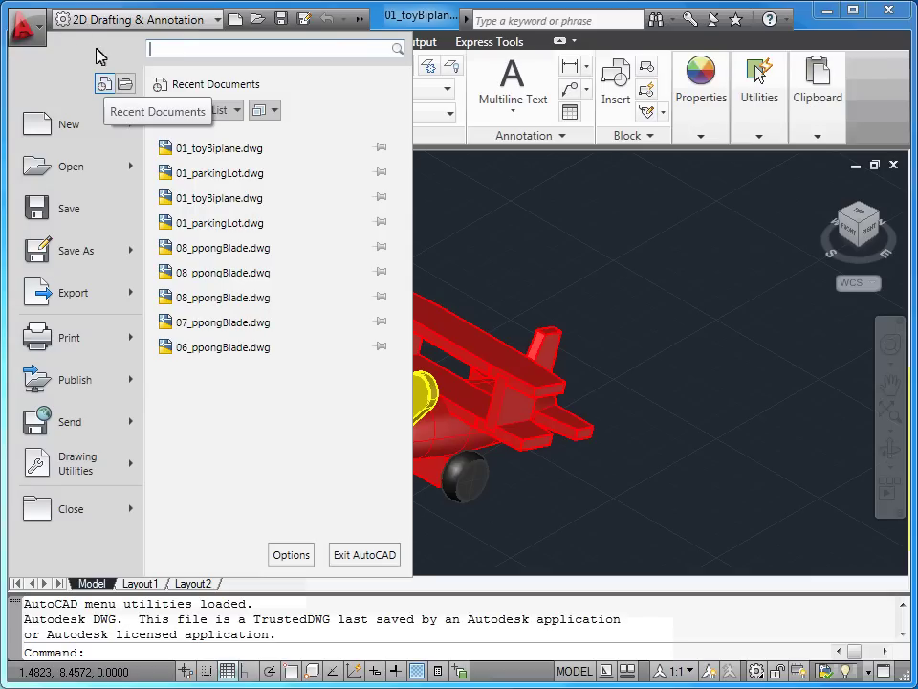
left_click(105, 84)
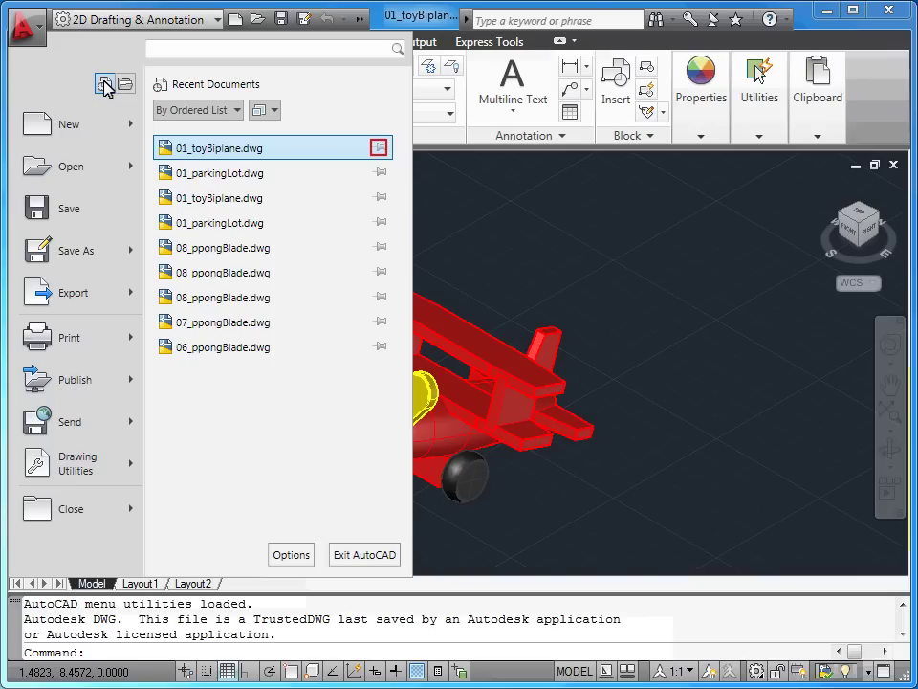
Pin 01_toyBiplane.dwg in Recent Documents using its pushpin icon
left_click(381, 149)
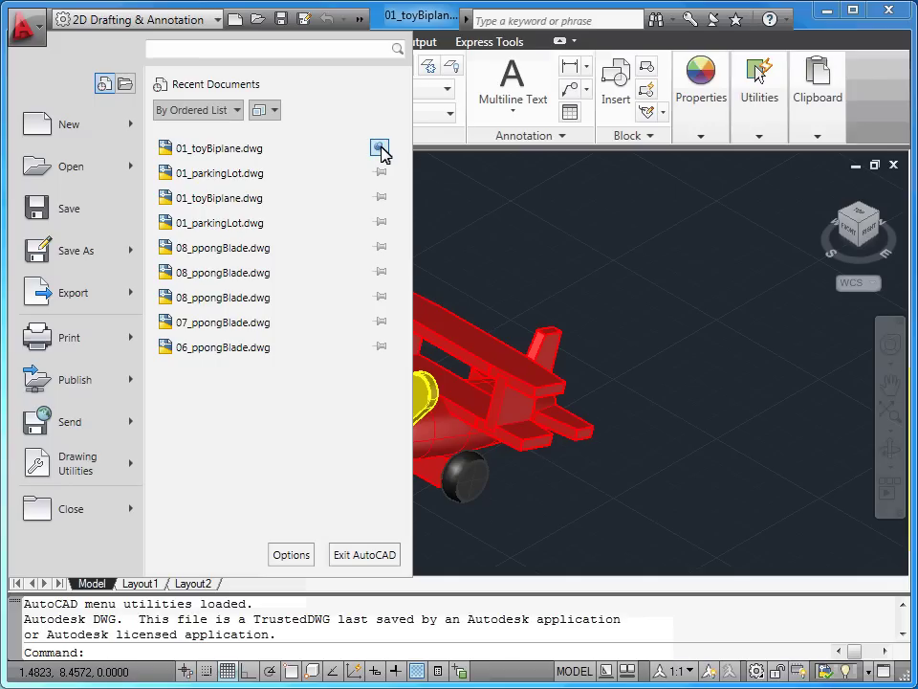
left_click(381, 149)
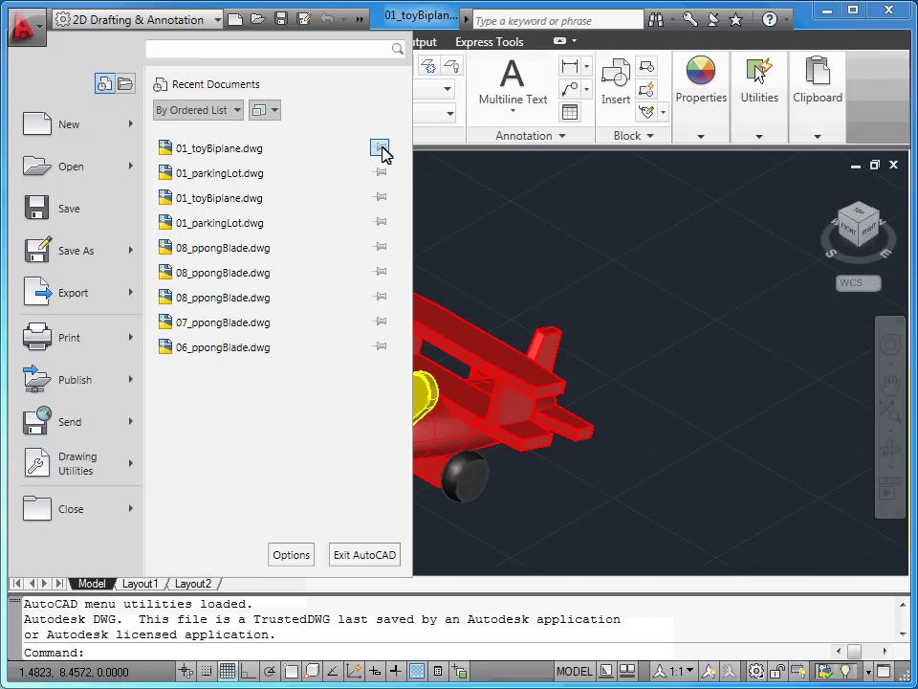